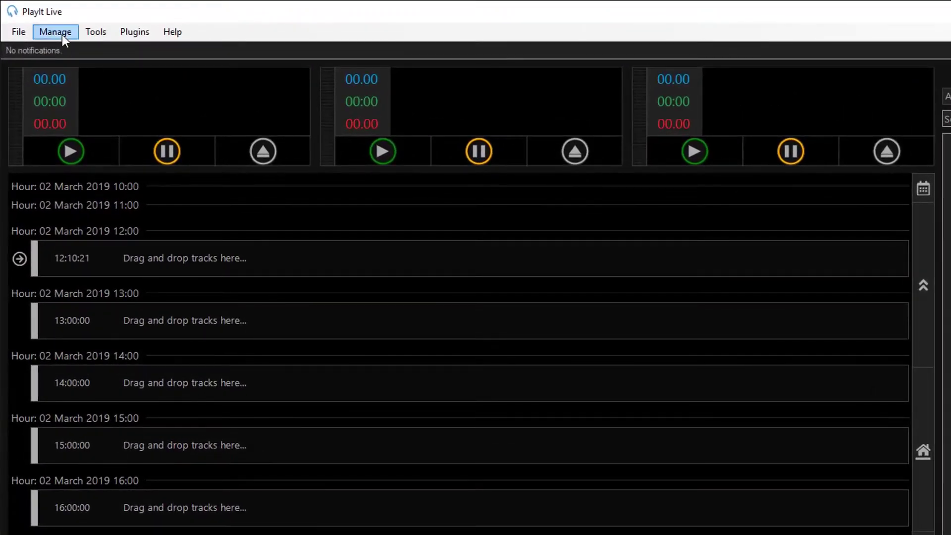
Start adding new tracks from a folder, targeting F:\PlayIt80s\Music in the Add New Tracks wizard
{"action": "left_click", "coordinate": [62, 33]}
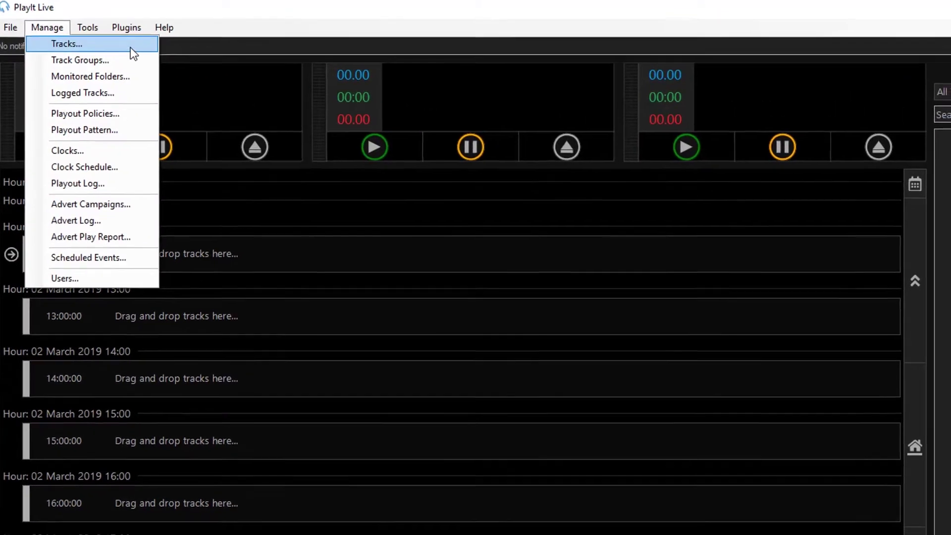
{"action": "left_click", "coordinate": [135, 49]}
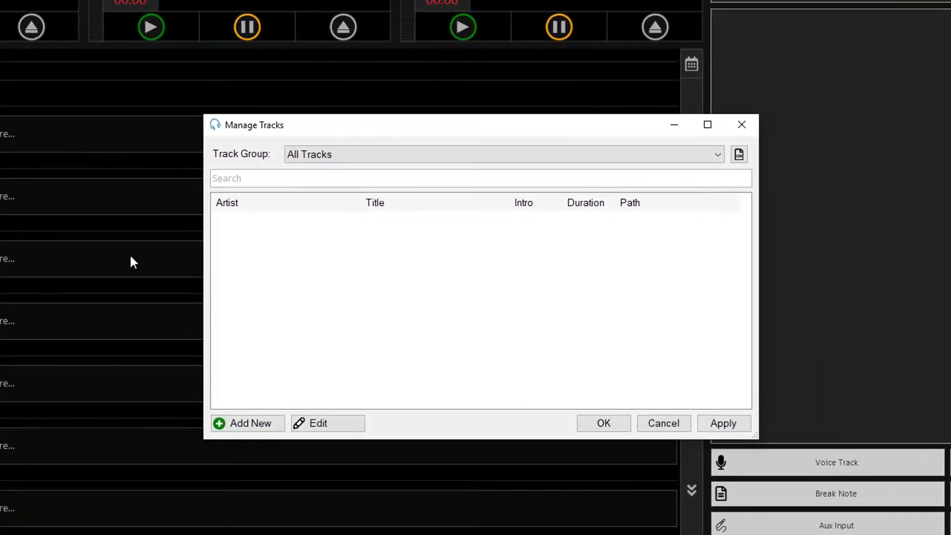
{"action": "left_click", "coordinate": [280, 424]}
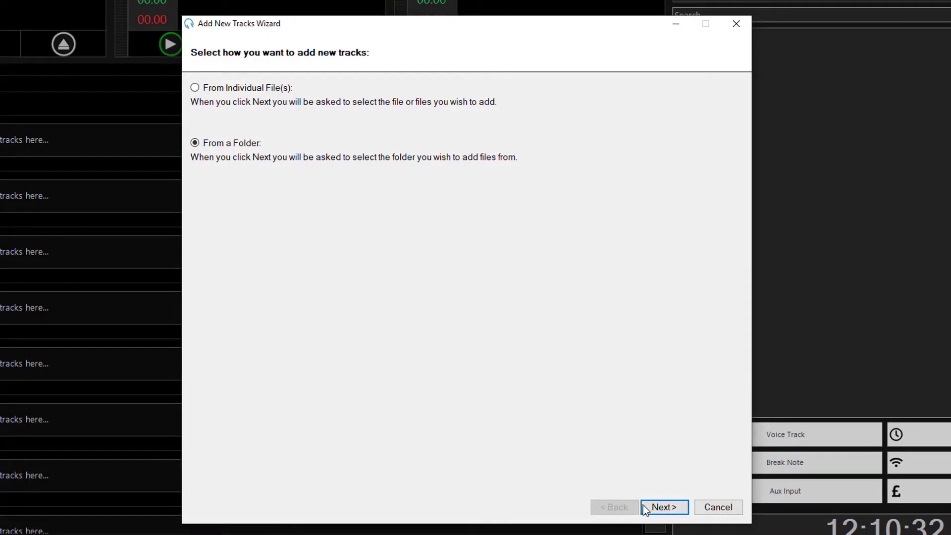
{"action": "left_click", "coordinate": [663, 507]}
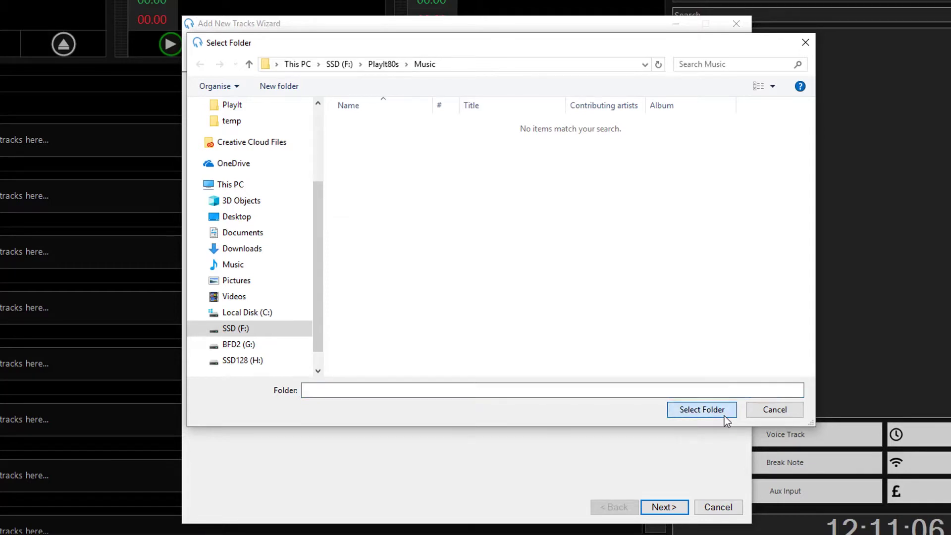
{"action": "left_click", "coordinate": [701, 409]}
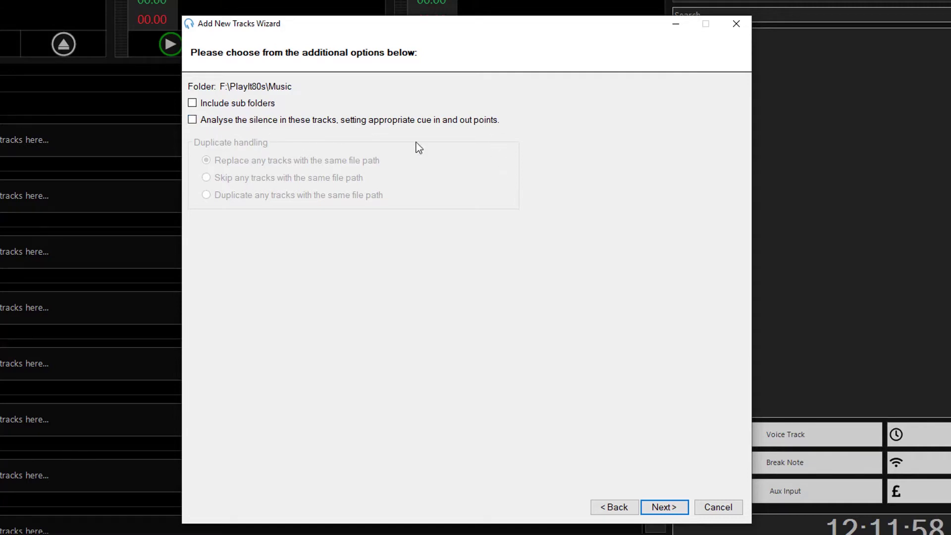
Import all PlayIt80s Music tracks without assigning a group, then close the track library manager
{"action": "left_click", "coordinate": [662, 507]}
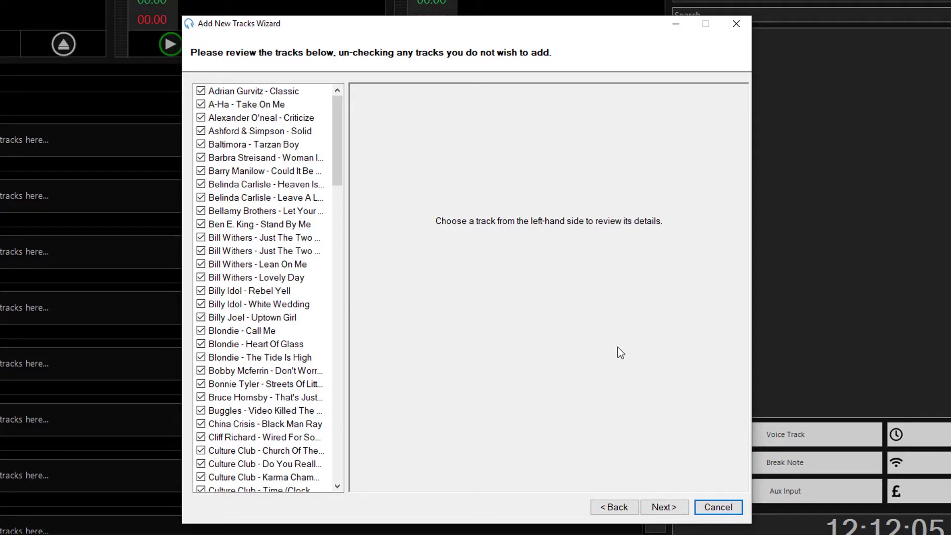
{"action": "left_click", "coordinate": [663, 507]}
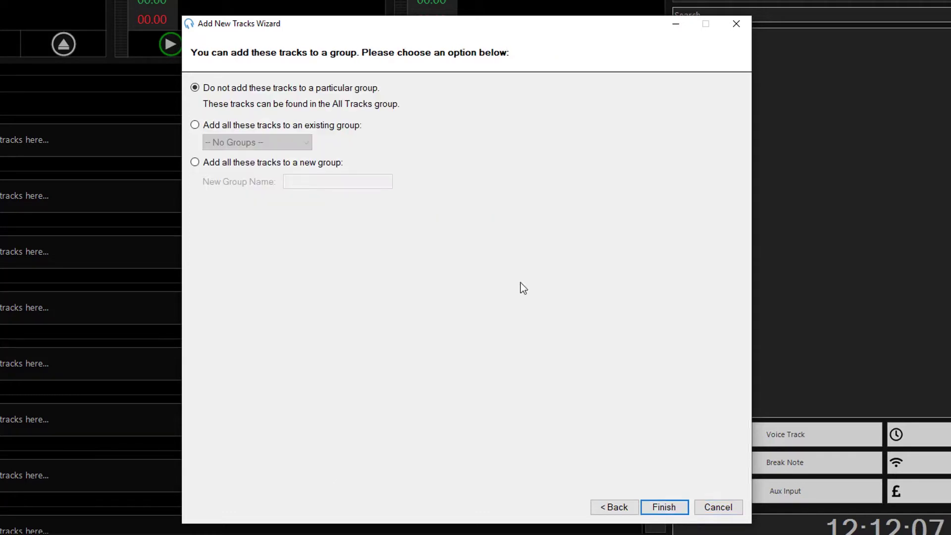
{"action": "left_click", "coordinate": [685, 508]}
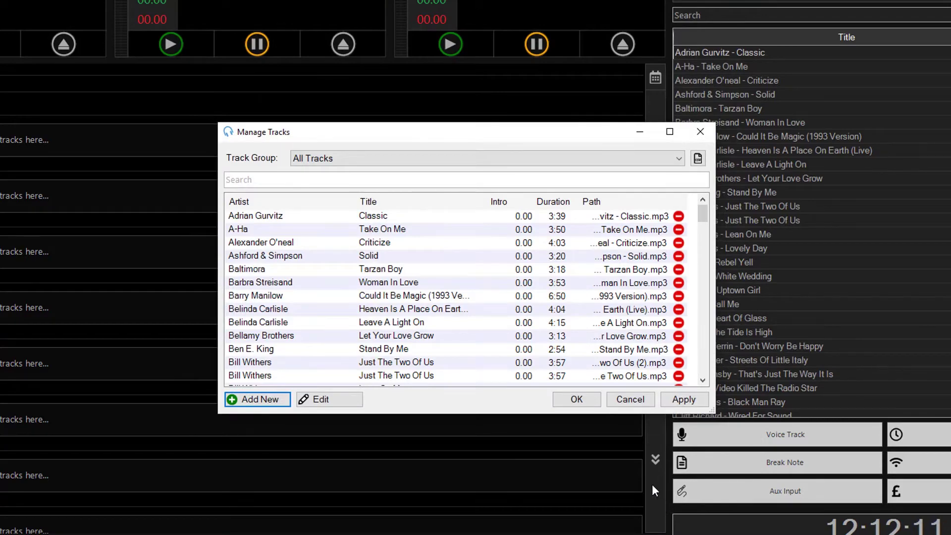
{"action": "left_click", "coordinate": [589, 400]}
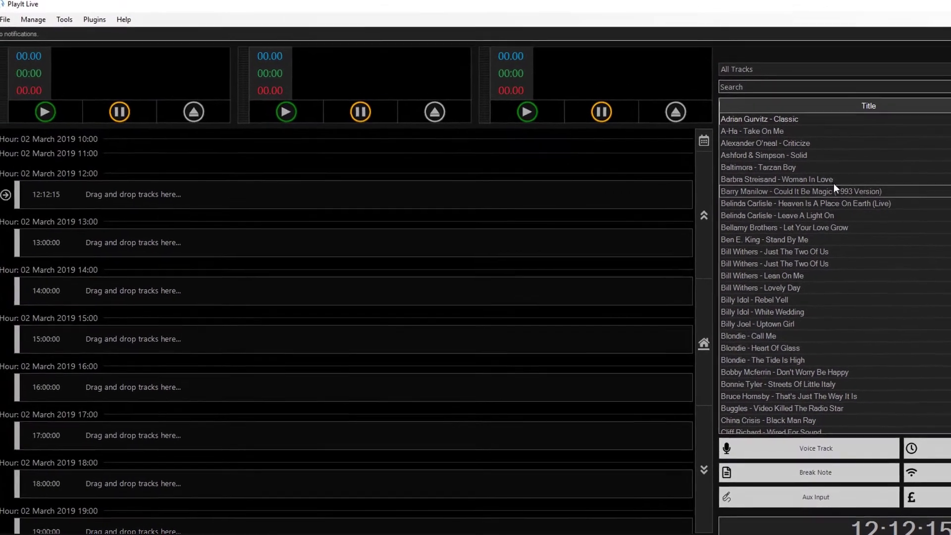
Drag A-Ha's Take On Me and Baltimora's Tarzan Boy into the 12:00 hour and start A-Ha playing
{"action": "left_click_drag", "start_coordinate": [774, 135], "coordinate": [681, 192]}
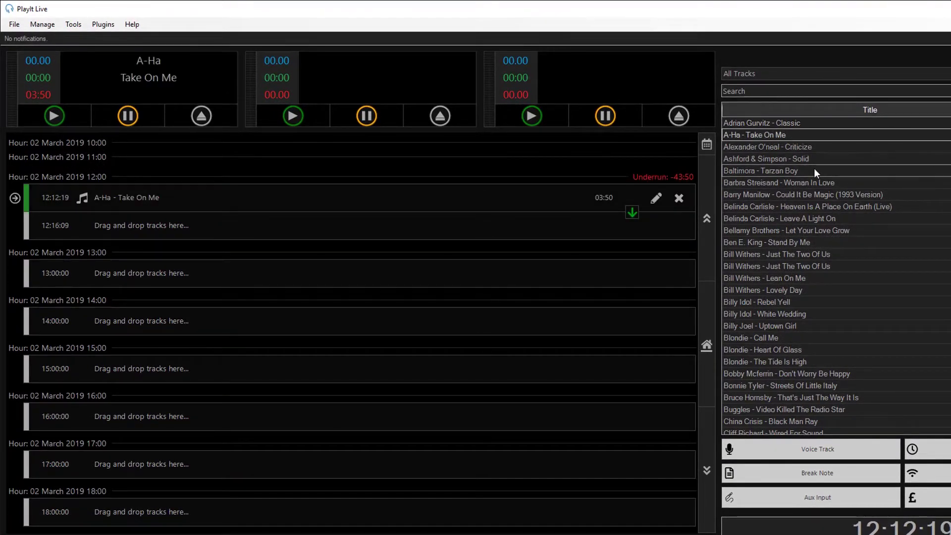
{"action": "left_click_drag", "start_coordinate": [813, 170], "coordinate": [672, 233]}
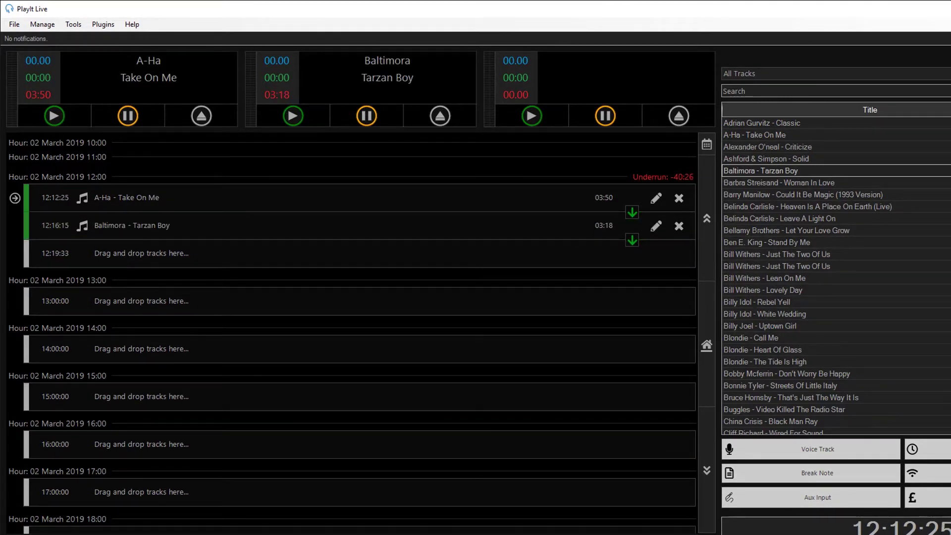
{"action": "key", "text": "space"}
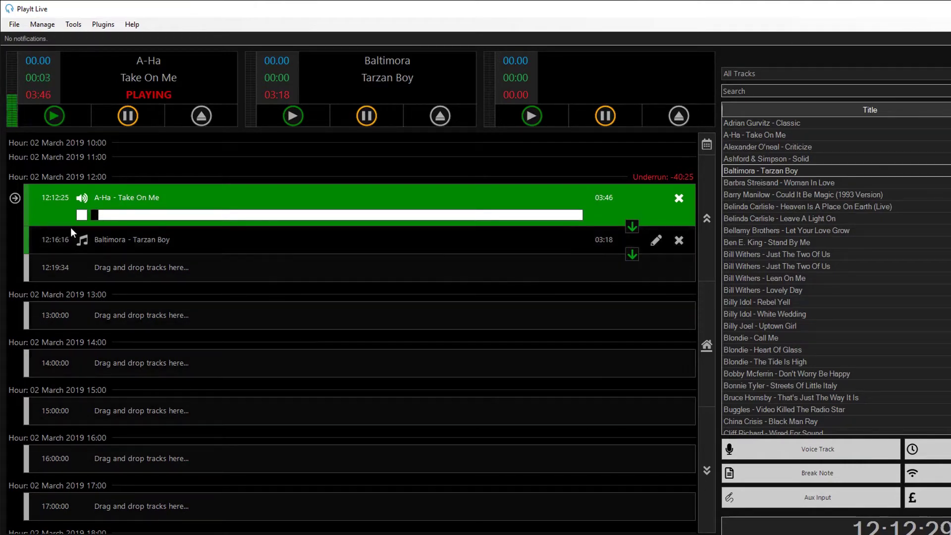
Seek Take On Me near its end so both tracks play out, then remove the played A-Ha row
{"action": "left_click", "coordinate": [82, 218]}
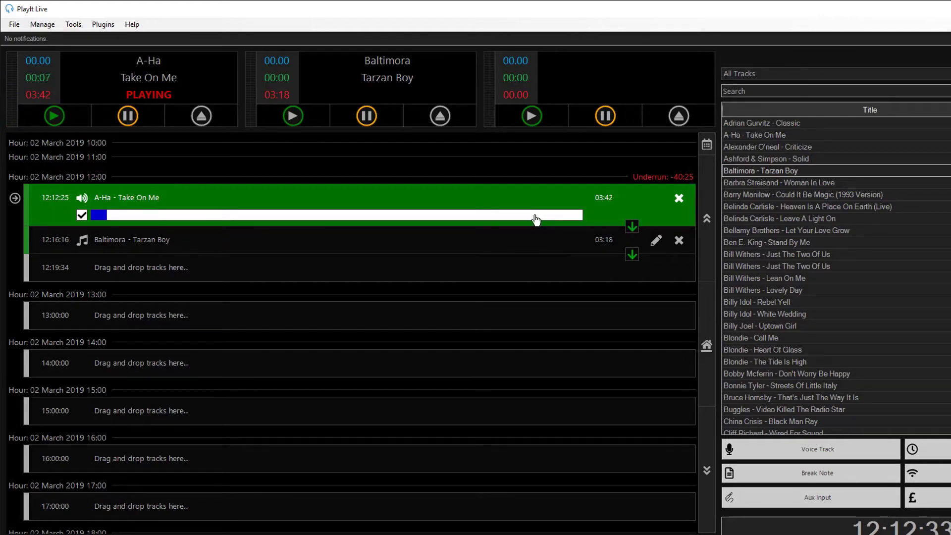
{"action": "left_click", "coordinate": [536, 219]}
{"action": "left_click", "coordinate": [87, 217]}
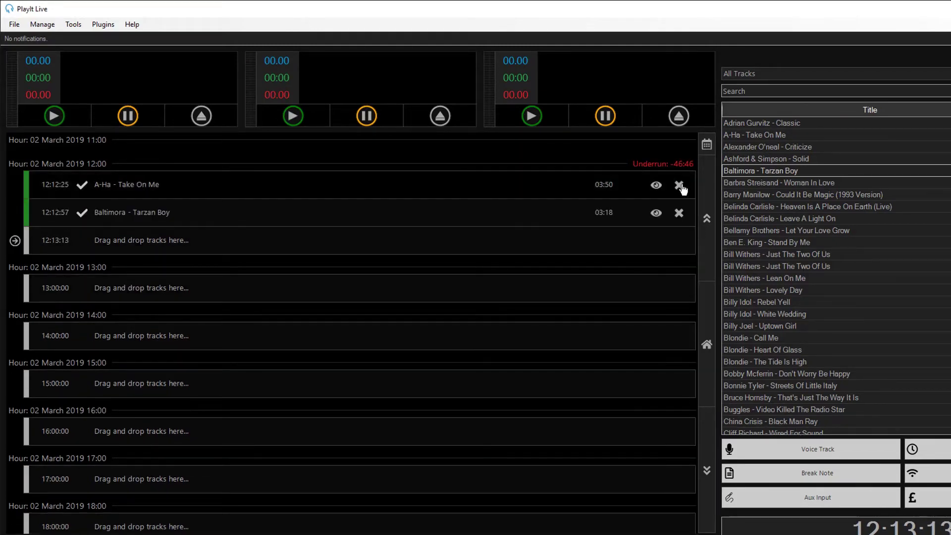
{"action": "left_click", "coordinate": [679, 186]}
Remove the played Tarzan Boy row, then silence-analyse all 128 library tracks and save their cue points
{"action": "left_click", "coordinate": [679, 187]}
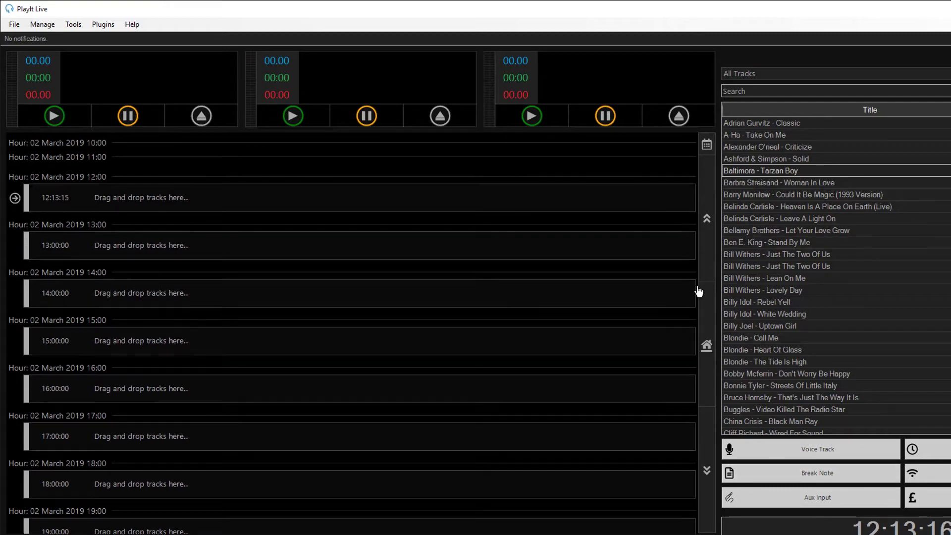
{"action": "left_click", "coordinate": [49, 26]}
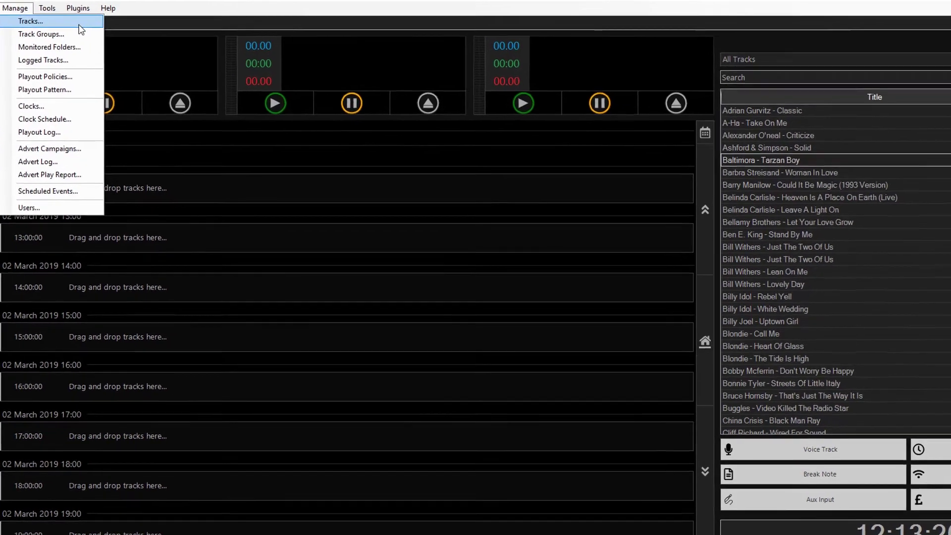
{"action": "left_click", "coordinate": [102, 39]}
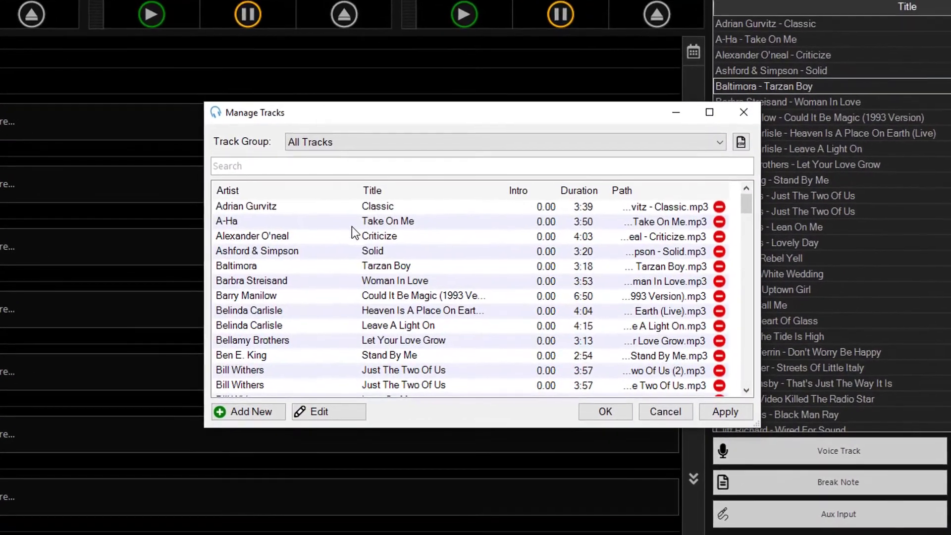
{"action": "left_click", "coordinate": [351, 226]}
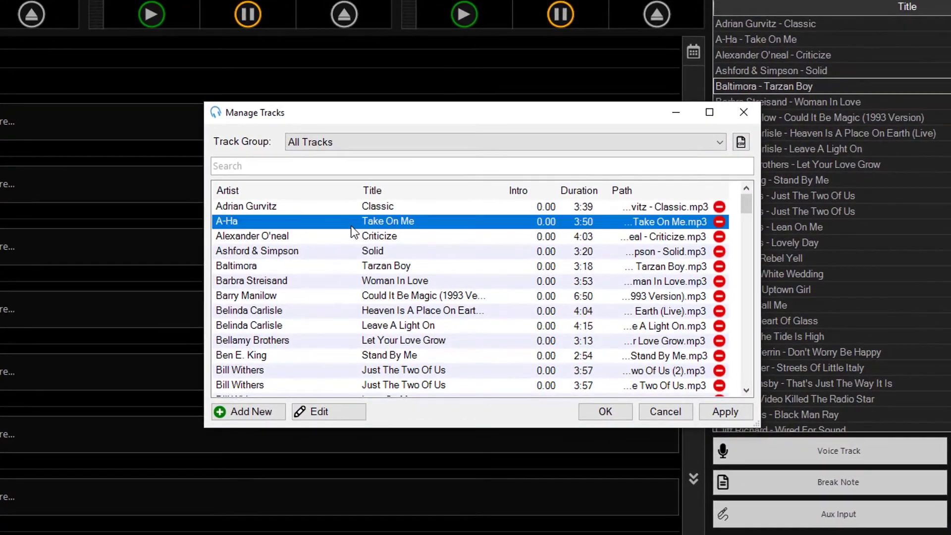
{"action": "key", "text": "ctrl+a"}
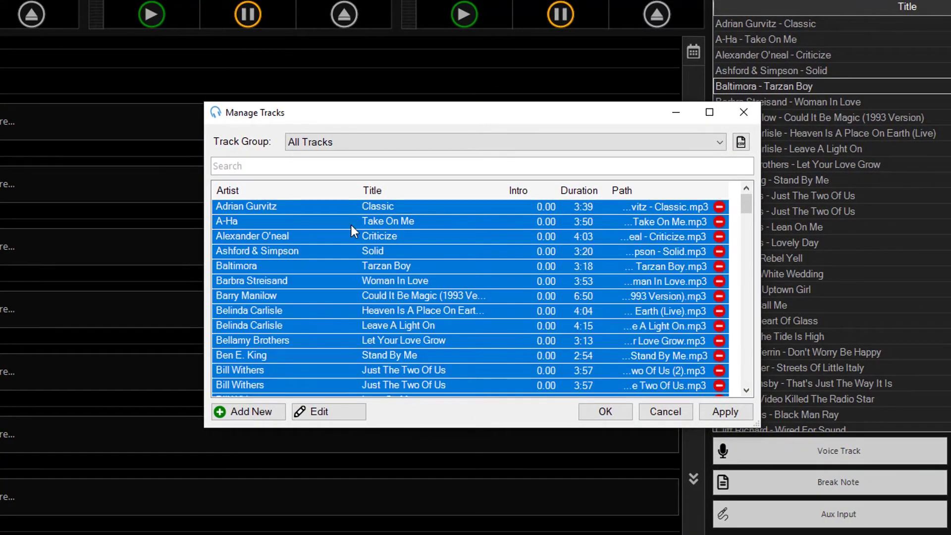
{"action": "left_click", "coordinate": [353, 413]}
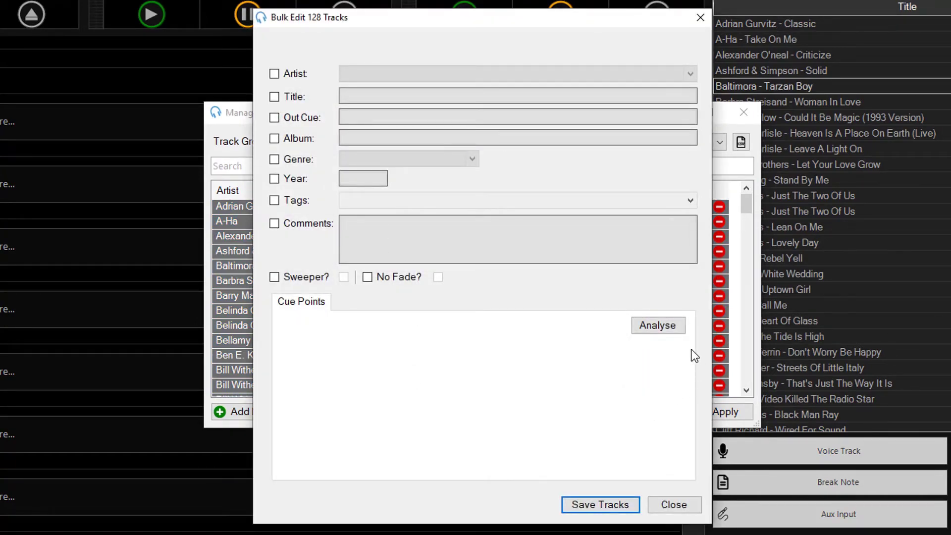
{"action": "left_click", "coordinate": [677, 328]}
{"action": "left_click", "coordinate": [624, 504]}
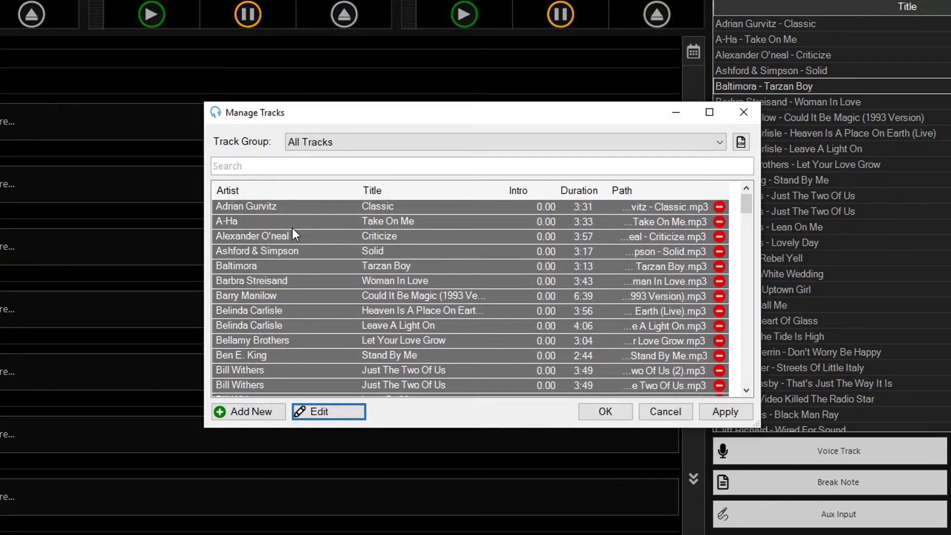
Verify Take On Me's cues read 0.40 in and 213.81 out, then close the track library
{"action": "left_click", "coordinate": [235, 218]}
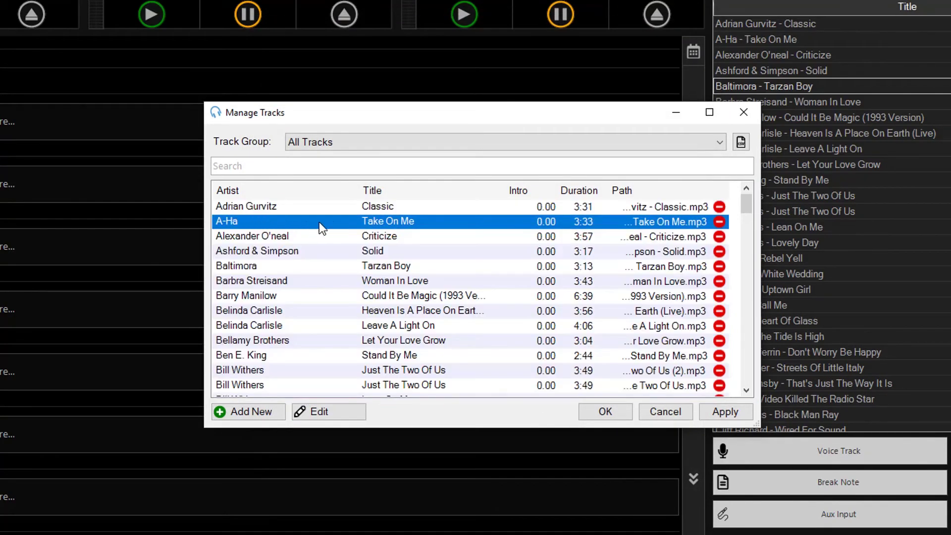
{"action": "double_click", "coordinate": [336, 226]}
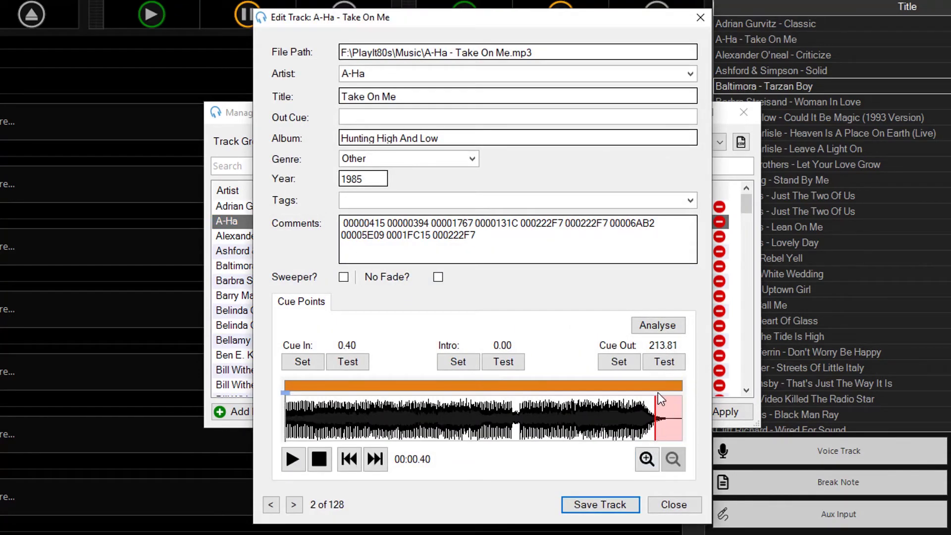
{"action": "left_click", "coordinate": [674, 505]}
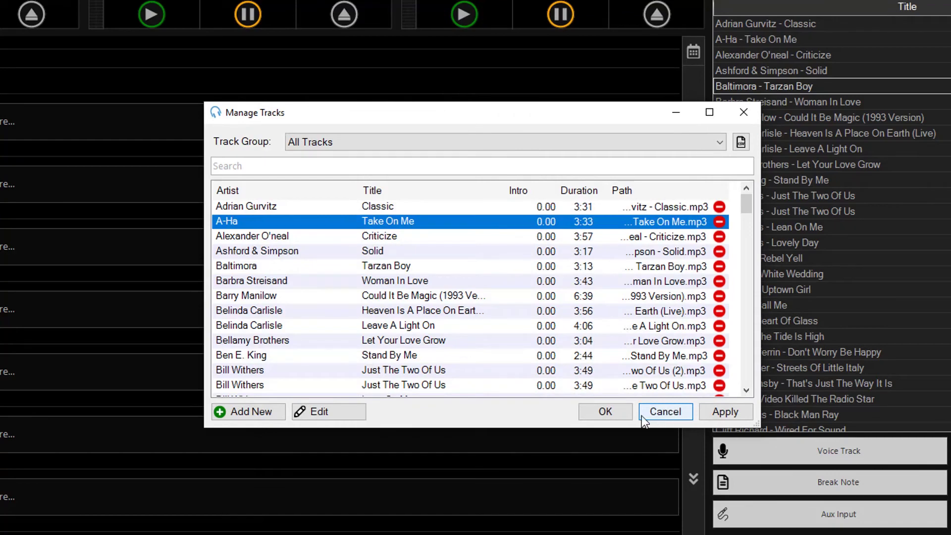
{"action": "left_click", "coordinate": [625, 417]}
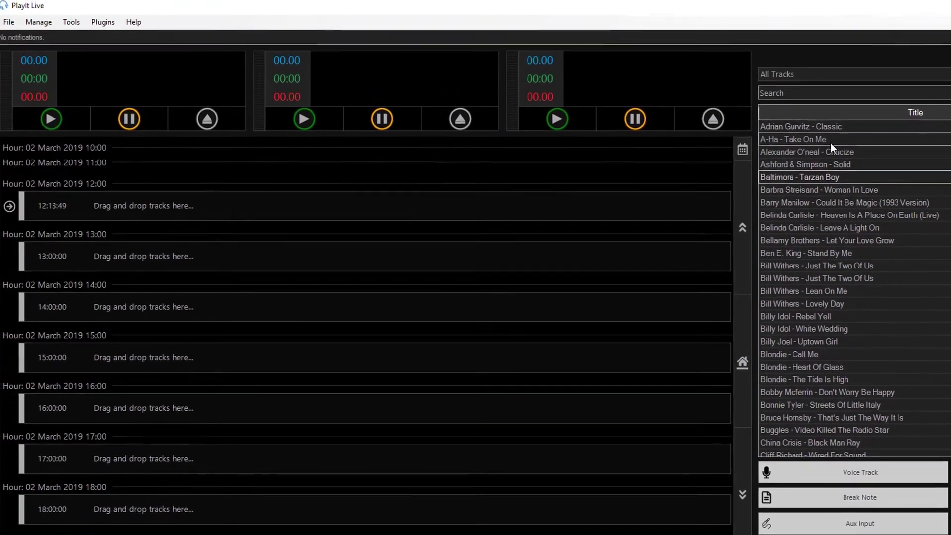
Put Take On Me and Tarzan Boy back in the 12:00 hour and seek A-Ha just before its pink cue-out
{"action": "left_click_drag", "start_coordinate": [822, 116], "coordinate": [686, 181]}
{"action": "left_click_drag", "start_coordinate": [783, 180], "coordinate": [720, 234]}
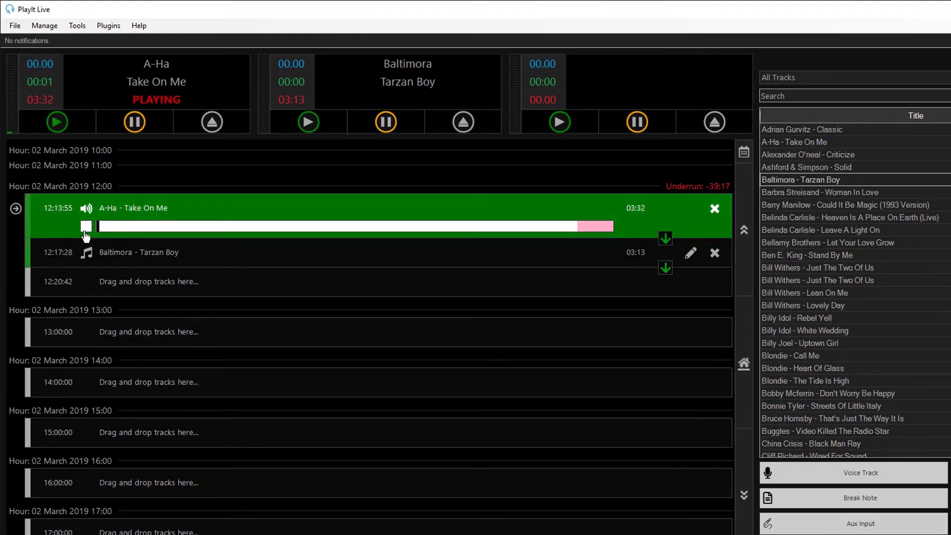
{"action": "left_click_drag", "start_coordinate": [543, 228], "coordinate": [560, 230]}
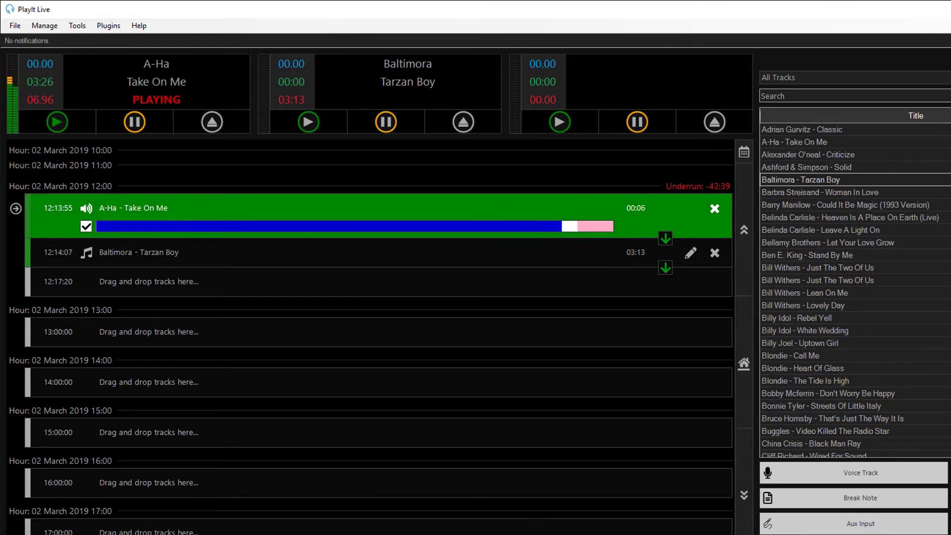